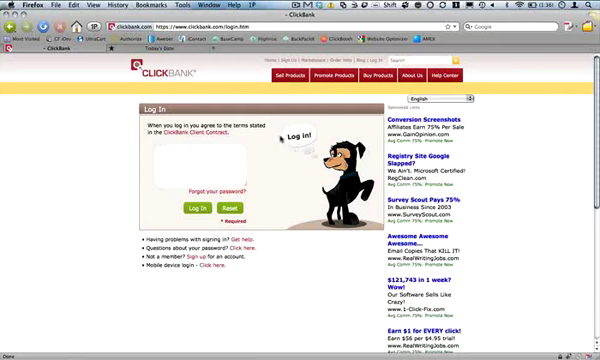
- Confirm today's date reads Saturday December 11, then return to the ClickBank login page
click(189, 48)
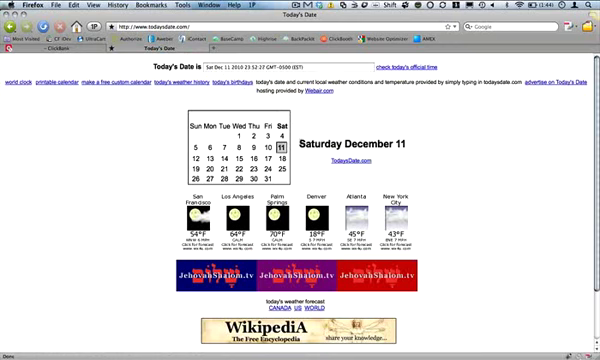
drag(300, 144, 406, 145)
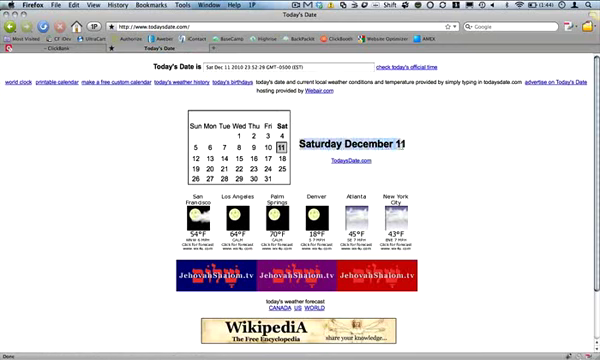
click(97, 129)
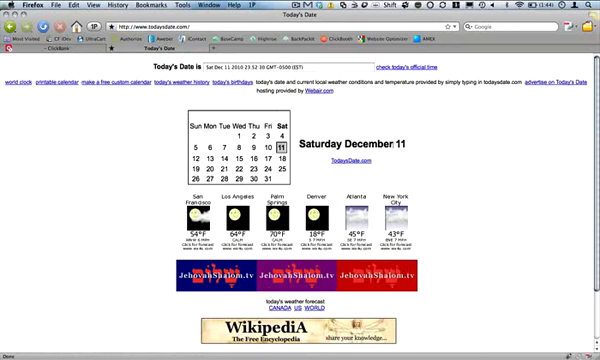
click(40, 47)
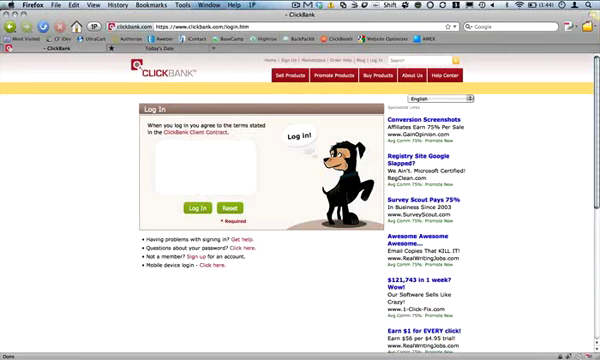
- Log in to ClickBank and highlight the $138.56 sales for Sat Dec 11
click(196, 208)
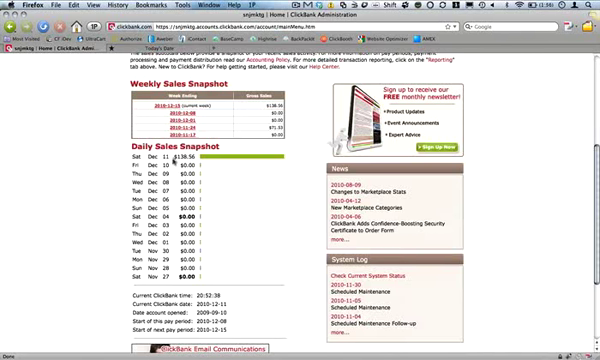
drag(173, 157, 196, 157)
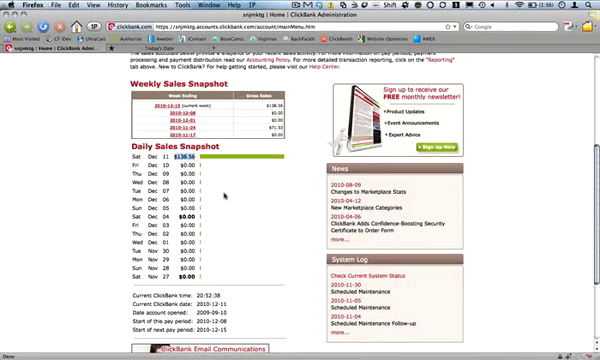
click(185, 157)
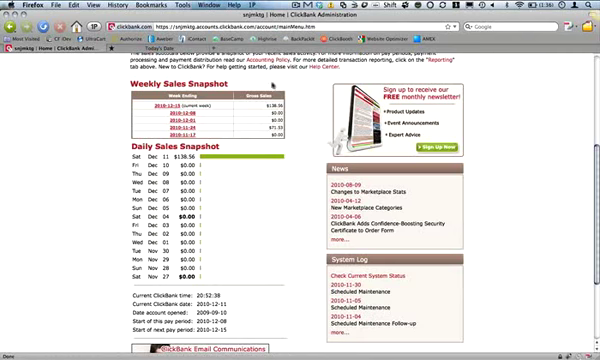
key(super+t)
text(todays da)
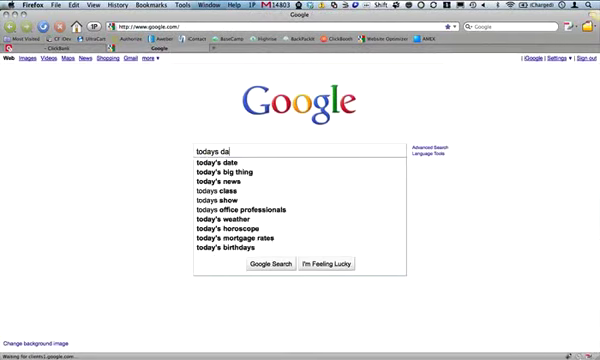
text(te)
- Search for today's date and open the todaysdate.com result
key(Return)
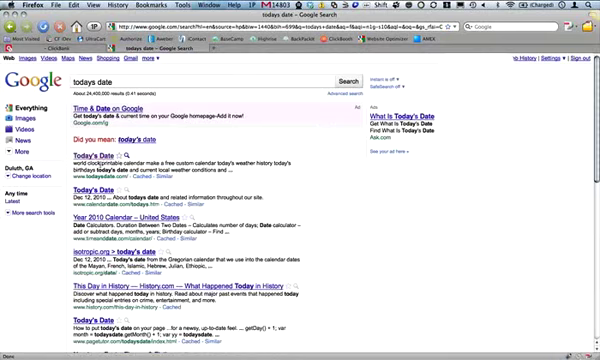
click(92, 156)
click(81, 48)
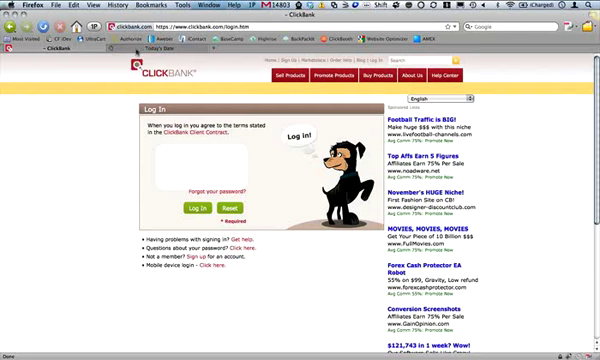
click(136, 48)
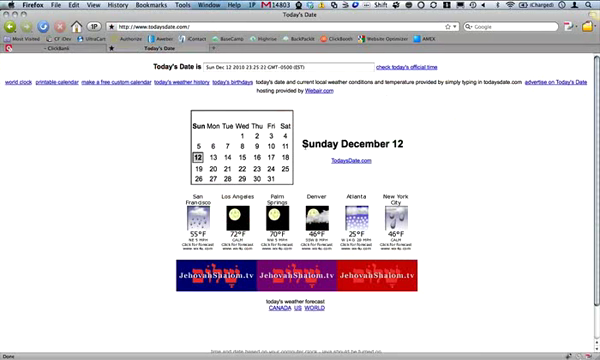
- Highlight Sunday December 12 on todaysdate.com, then log back in to ClickBank
drag(303, 143, 411, 149)
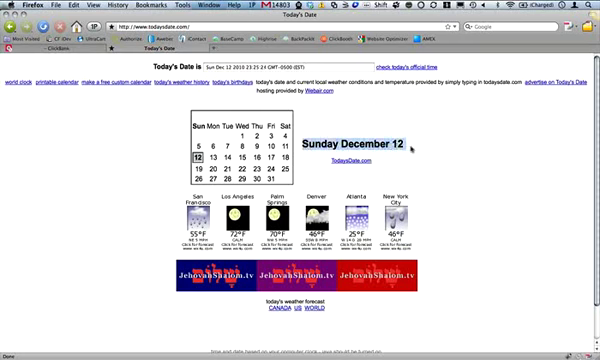
click(85, 50)
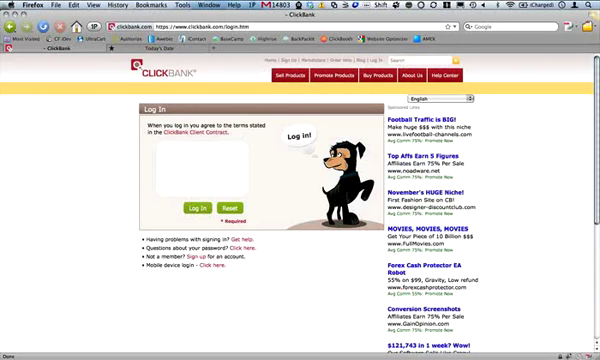
click(198, 206)
scroll(205, 180, down, 2)
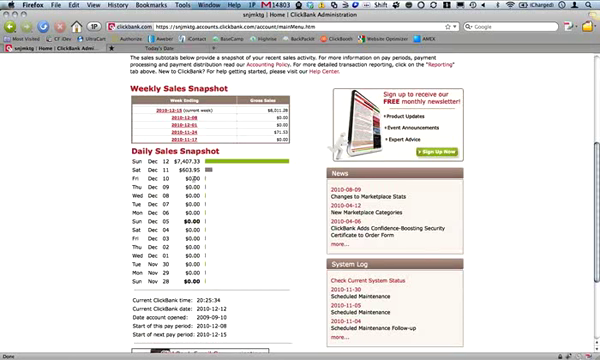
- Highlight the Sat Dec 11 ($603.95) and Sun Dec 12 ($7,407.33) sales amounts
double_click(183, 170)
double_click(191, 178)
double_click(183, 170)
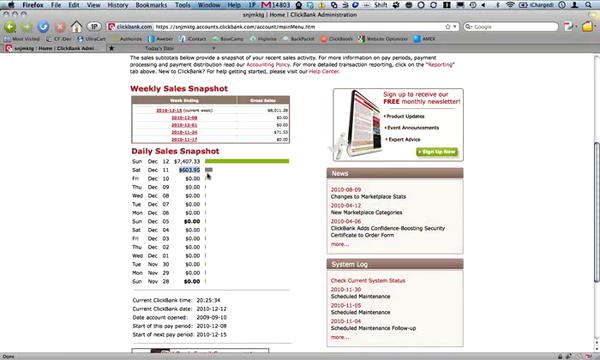
click(213, 190)
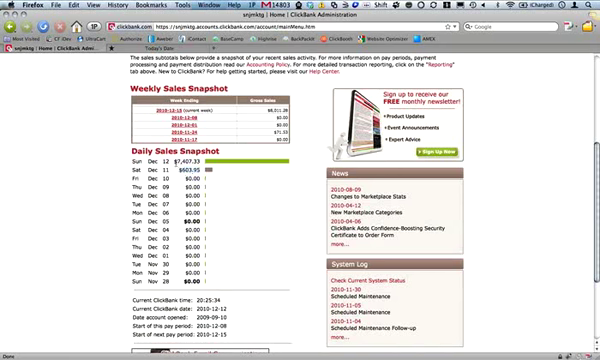
drag(175, 161, 200, 165)
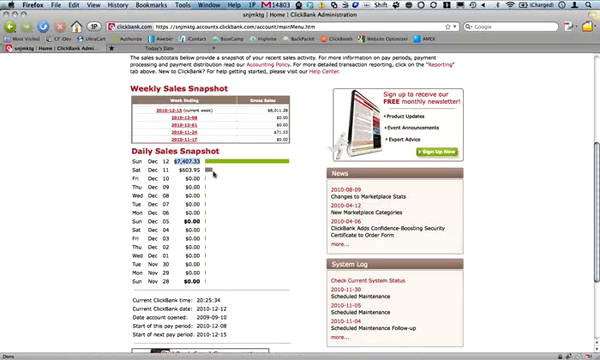
click(222, 178)
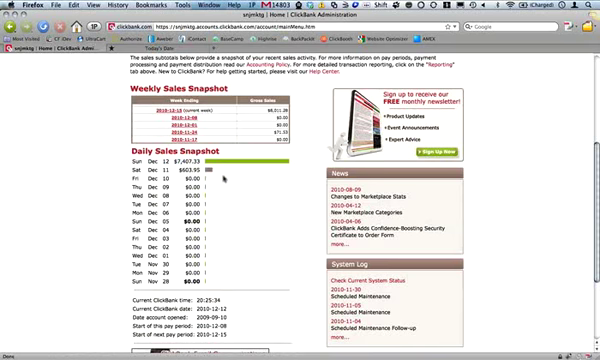
scroll(222, 178, down, 1)
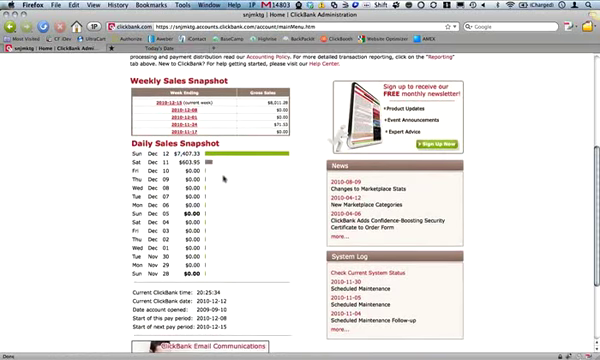
scroll(222, 178, up, 1)
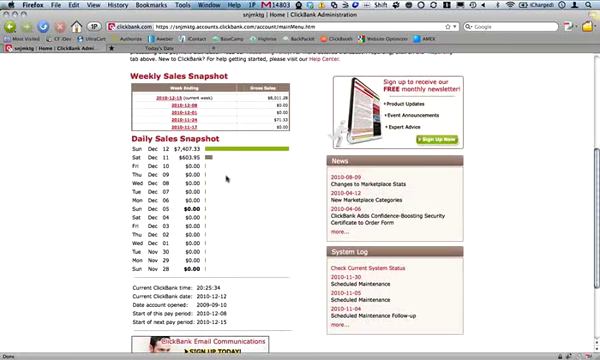
scroll(227, 178, down, 1)
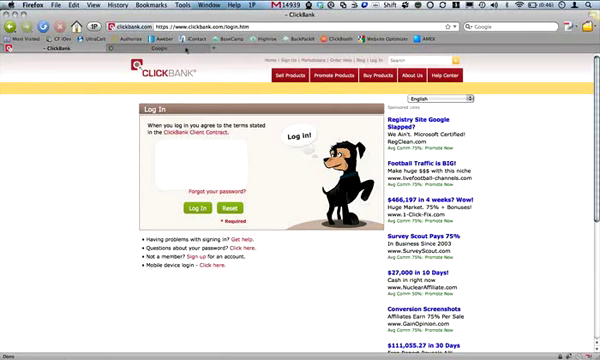
click(160, 47)
text(today)
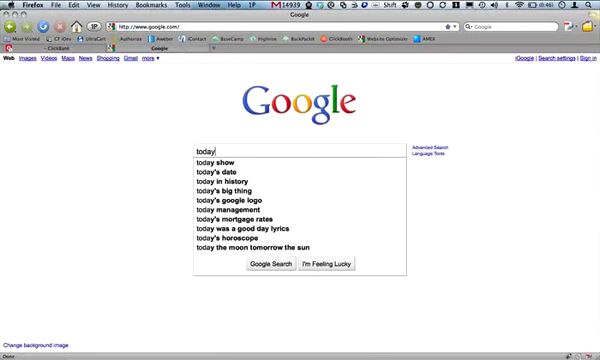
text(s date)
- Open todaysdate.com from the suggestions to see Monday December 13, then log back into ClickBank
click(248, 167)
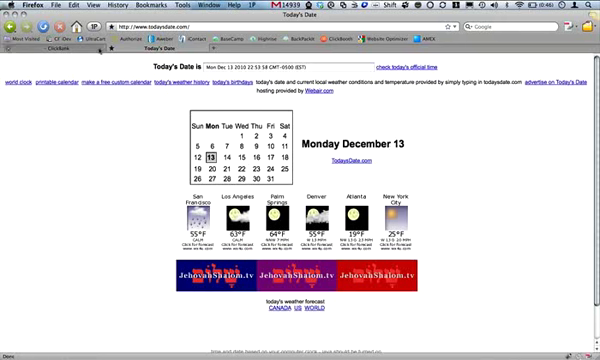
key(ctrl+Tab)
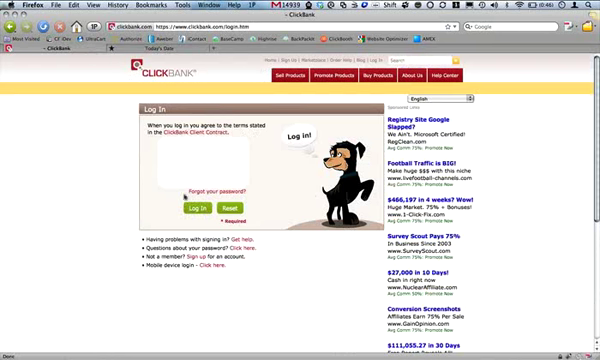
click(197, 208)
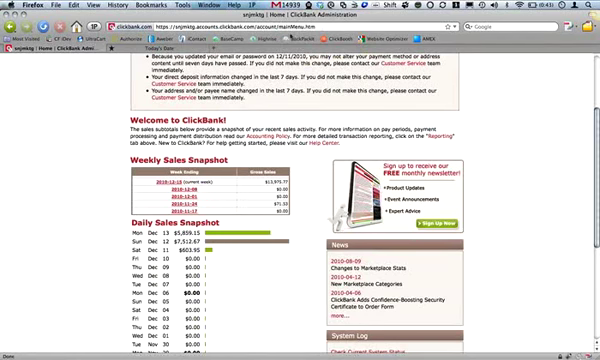
- Pause the screen recording while the Dec 13 $5,859.15 snapshot is shown
click(413, 358)
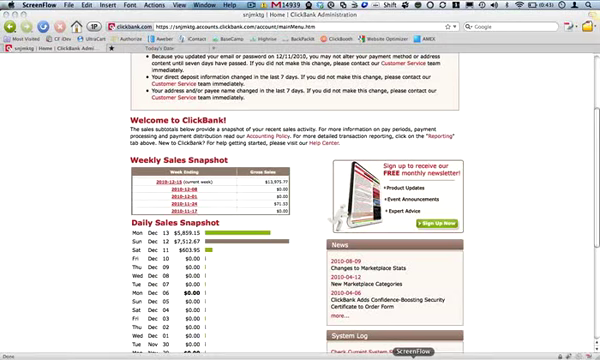
click(250, 4)
click(275, 23)
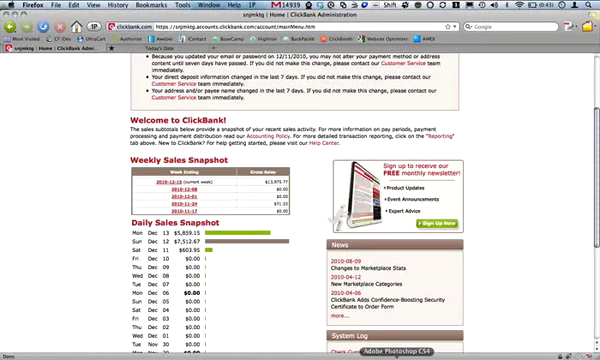
click(413, 357)
click(250, 4)
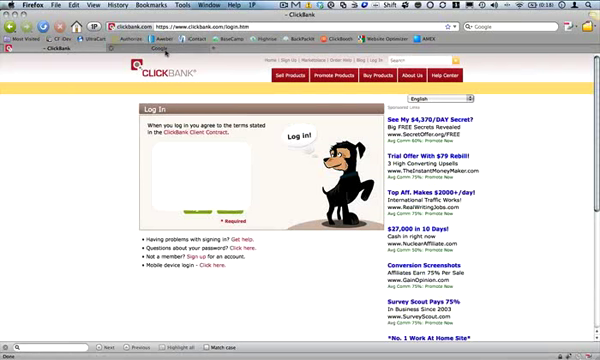
click(160, 47)
text(today)
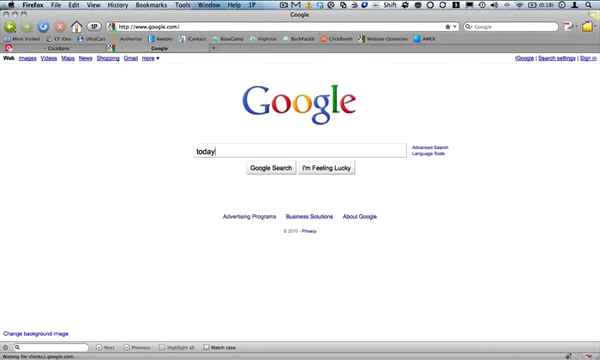
text(s date)
- Search today's date, highlight Tuesday December 14 on todaysdate.com, and return to ClickBank
key(Return)
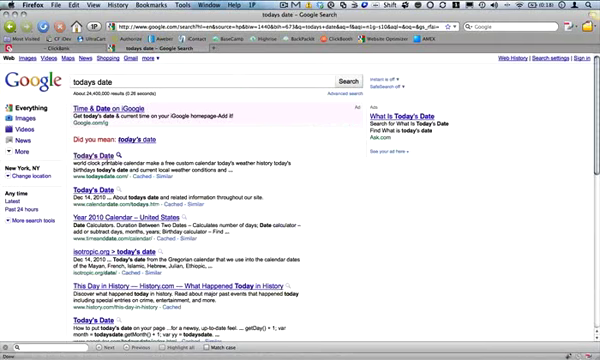
click(93, 156)
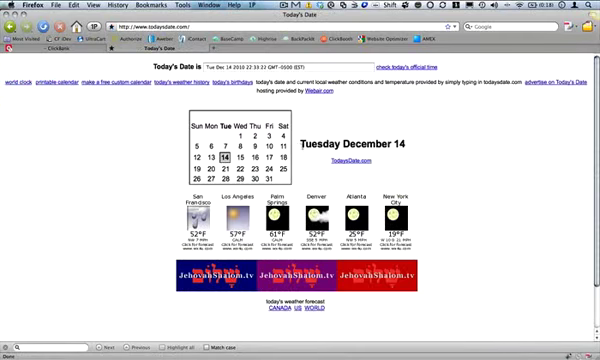
double_click(302, 143)
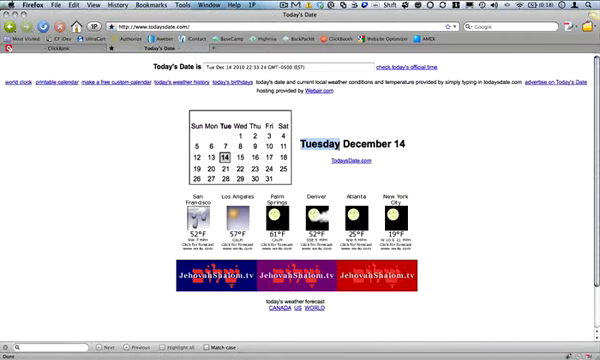
drag(343, 144, 405, 144)
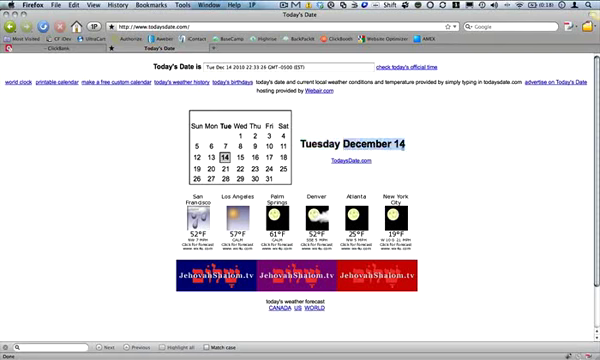
click(411, 145)
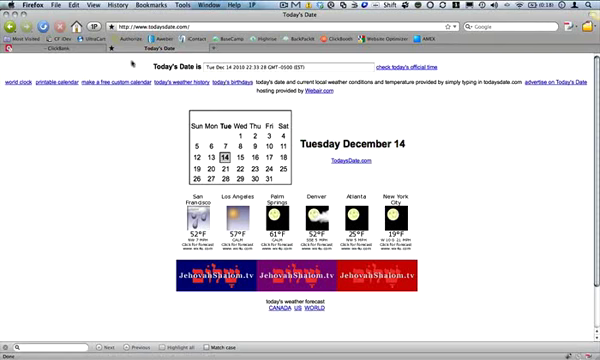
click(45, 47)
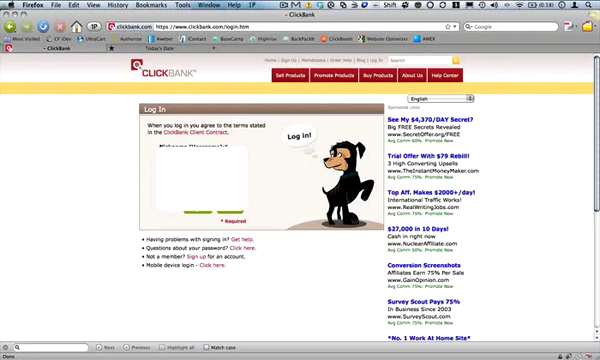
- Log in, highlight the Dec 14 sales of $2,931.55, and stop the screen recording
key(Return)
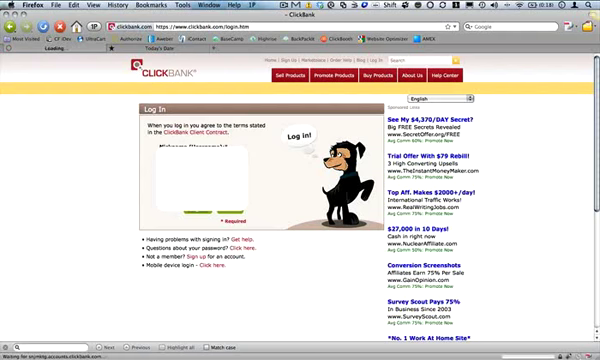
scroll(303, 186, down, 3)
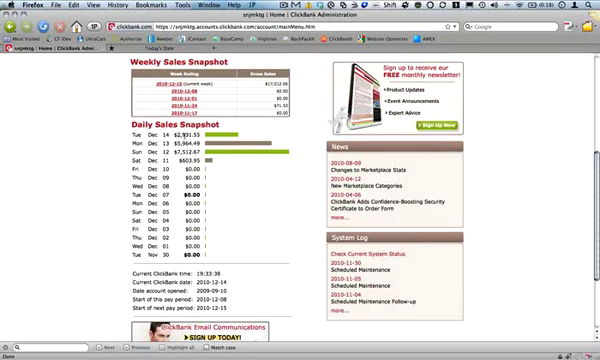
double_click(190, 134)
click(229, 164)
click(287, 6)
click(292, 23)
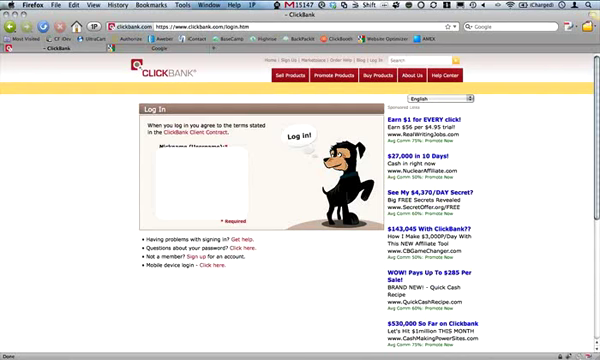
- Search 'todays date', open todaysdate.com showing Wednesday December 15, then return to ClickBank
click(177, 48)
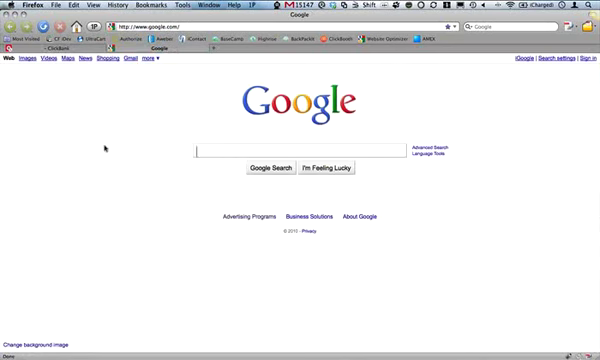
text(o)
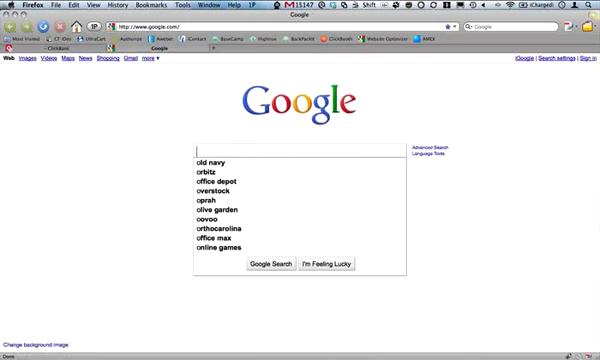
text(todays date)
key(Return)
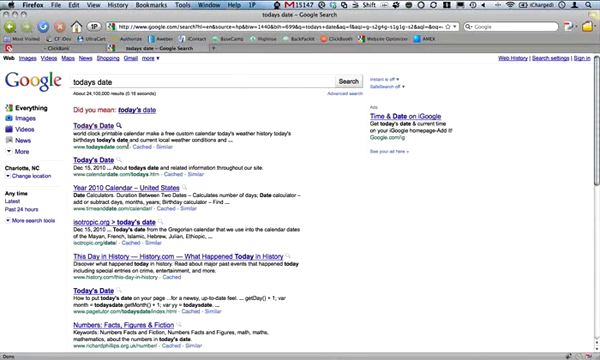
click(93, 126)
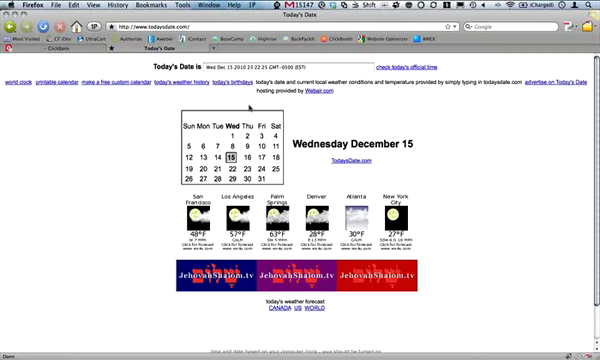
click(93, 48)
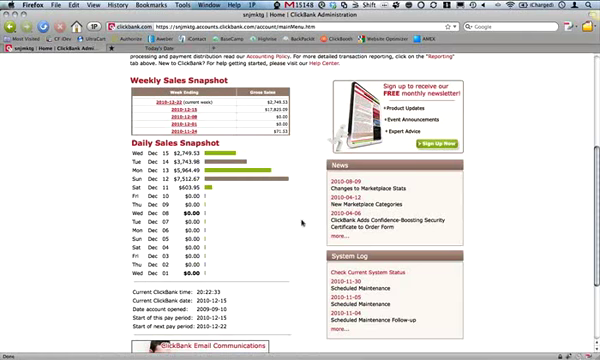
- Use the screen recorder controls while the Dec 15 $2,749.53 snapshot is shown
click(408, 354)
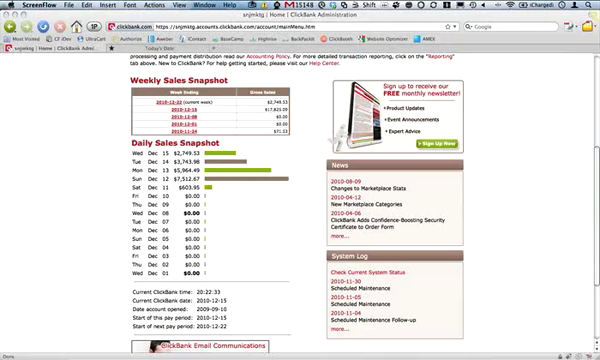
click(257, 6)
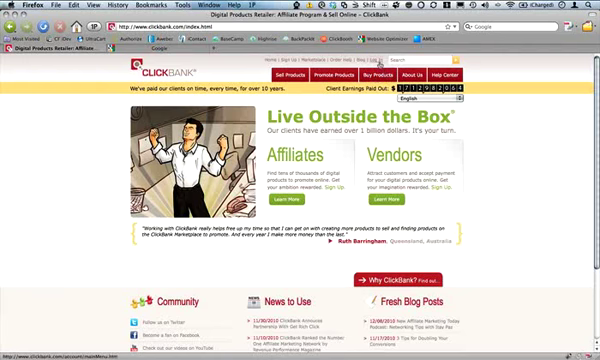
- Open the ClickBank login page and start a Google search for today's date, fixing a typo
click(378, 60)
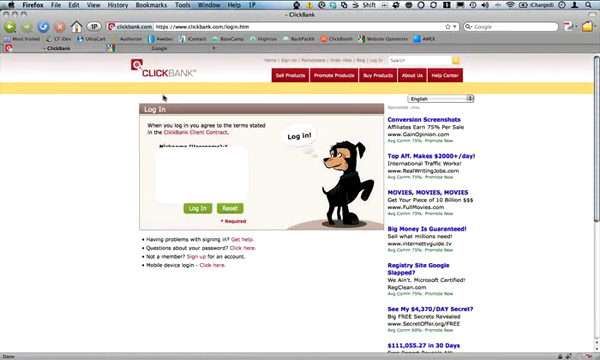
click(168, 48)
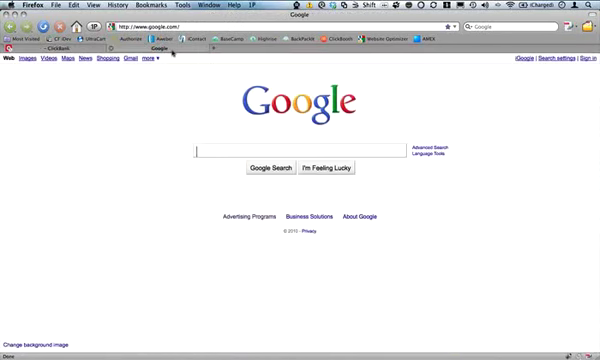
text(d)
key(BackSpace)
text(todays)
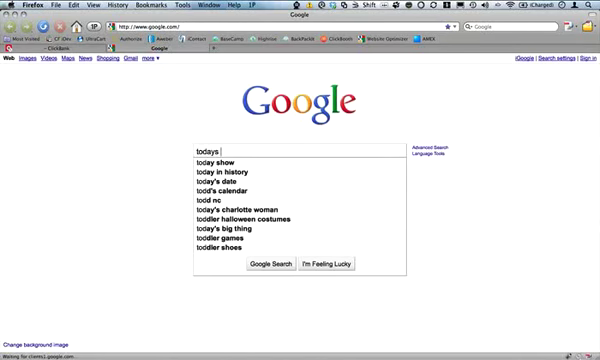
text( date)
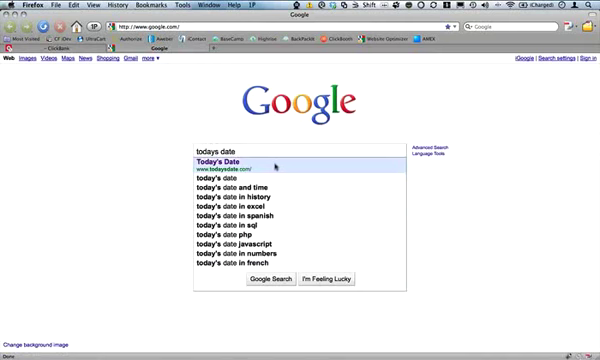
- Highlight Thursday December 16 on todaysdate.com, then return to the ClickBank login page
click(270, 166)
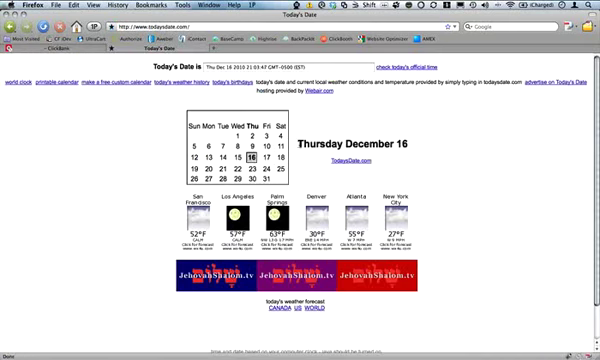
drag(298, 144, 404, 144)
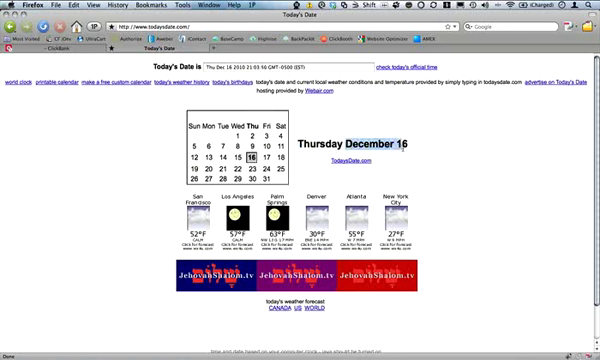
click(405, 144)
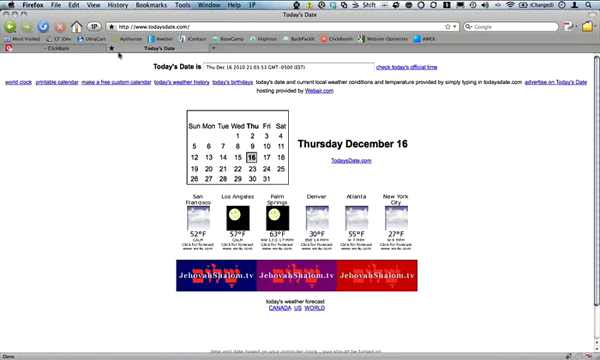
click(80, 47)
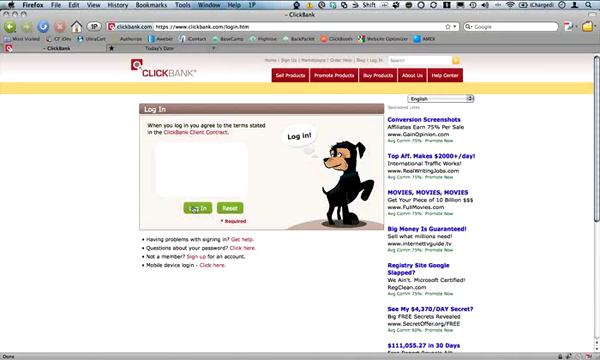
- Log in, highlight Thursday Dec 16 daily sales of $3,982.97, then head back to the login page
click(196, 208)
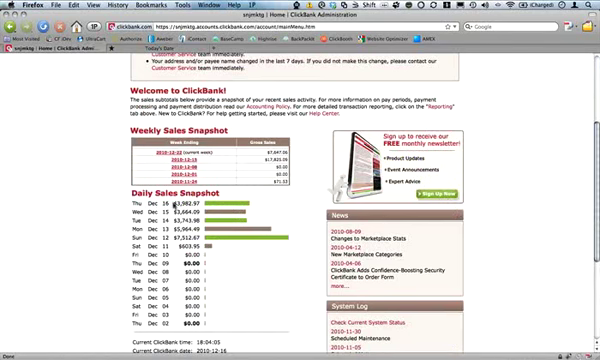
drag(174, 203, 200, 204)
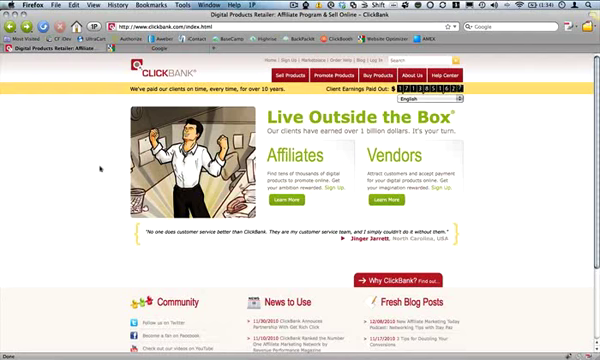
click(374, 61)
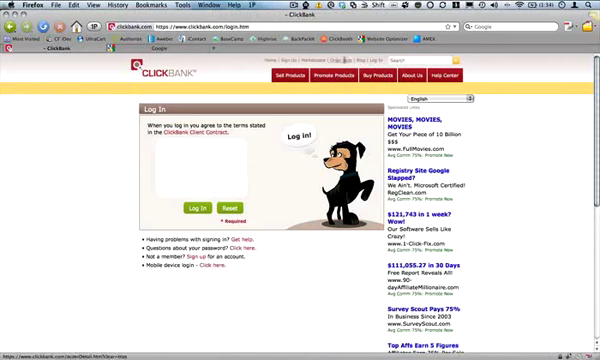
- Search Google for today's date and highlight Friday December 17 on todaysdate.com
click(190, 48)
click(195, 151)
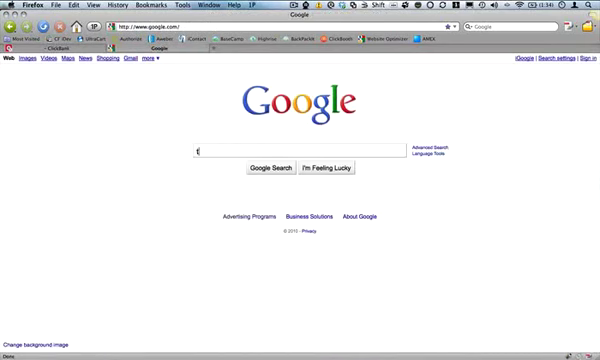
text(todays date)
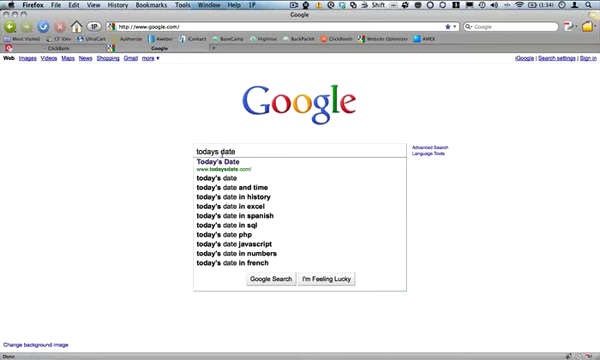
click(233, 161)
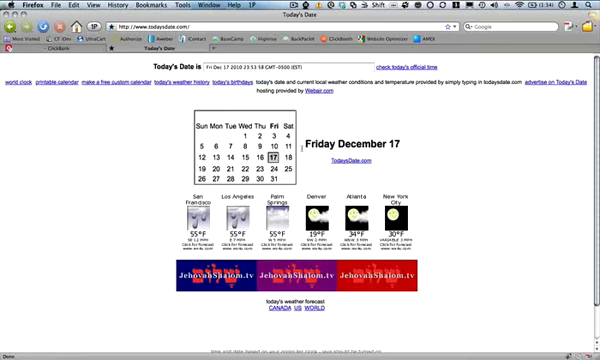
drag(305, 144, 401, 146)
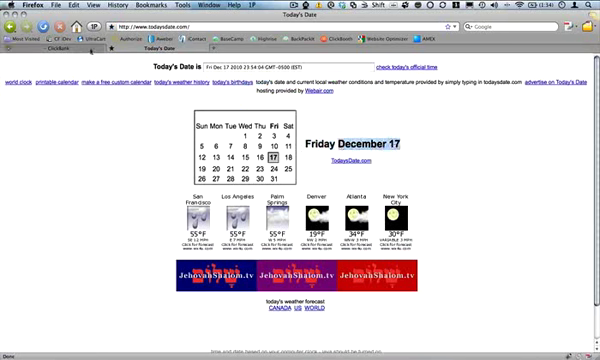
click(60, 47)
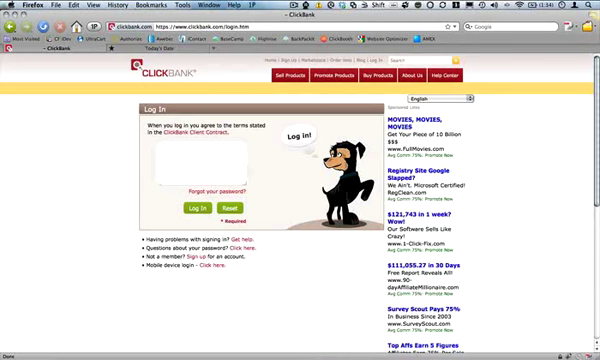
- Log in again so the dashboard lists Friday Dec 17 at $659.84 and Thursday at $4,528.49
click(197, 209)
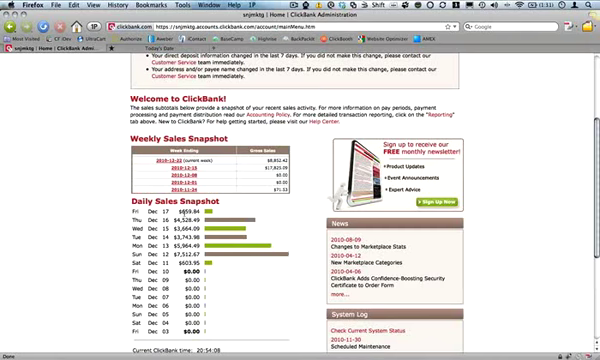
click(293, 5)
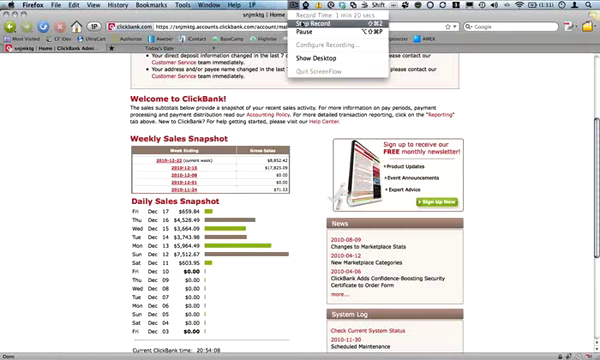
- Choose Stop Record from the ScreenFlow menu-bar dropdown
click(305, 23)
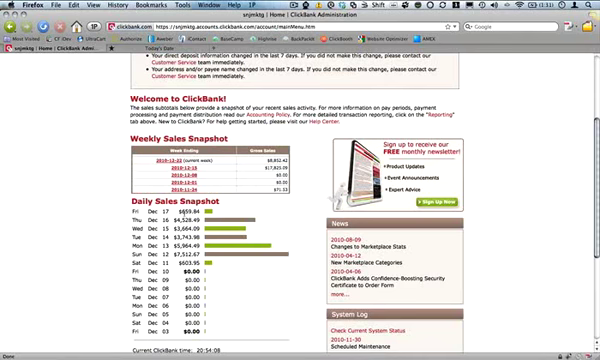